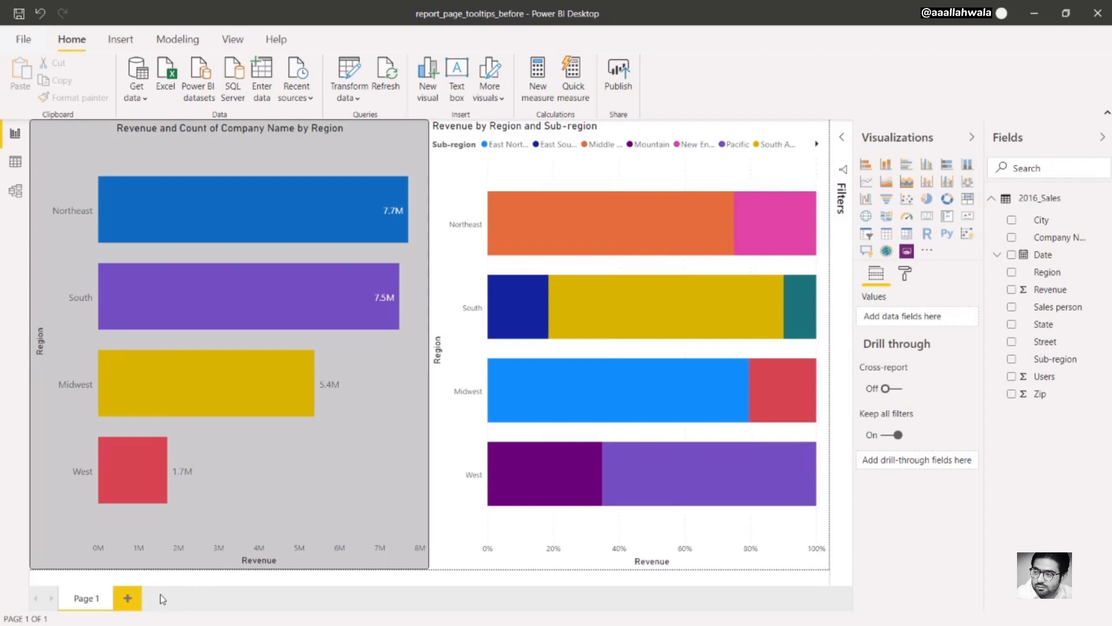
Step: Add a new report page and name it Sub-region Revenue
left_click(128, 602)
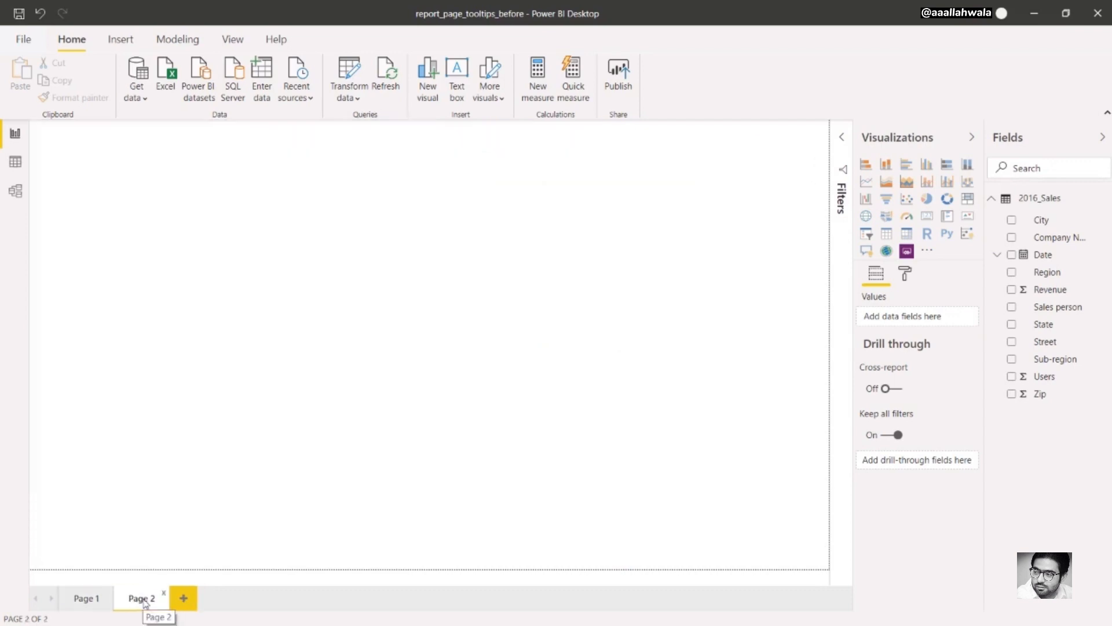
double_click(145, 600)
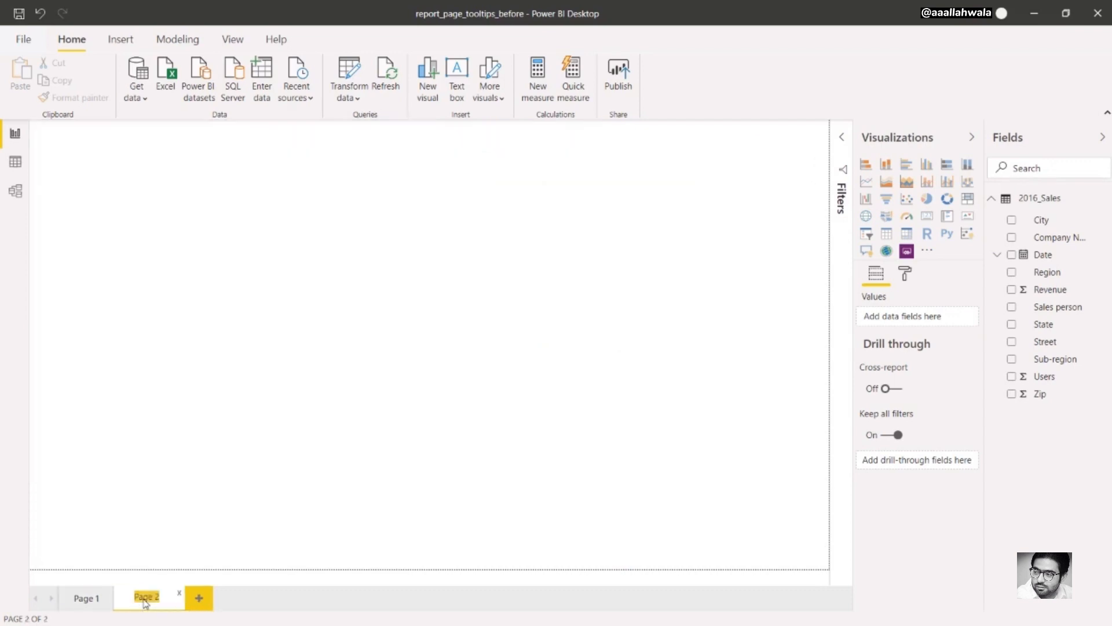
type("Sub-reg")
type("ion Revenu")
type("e")
key("Return")
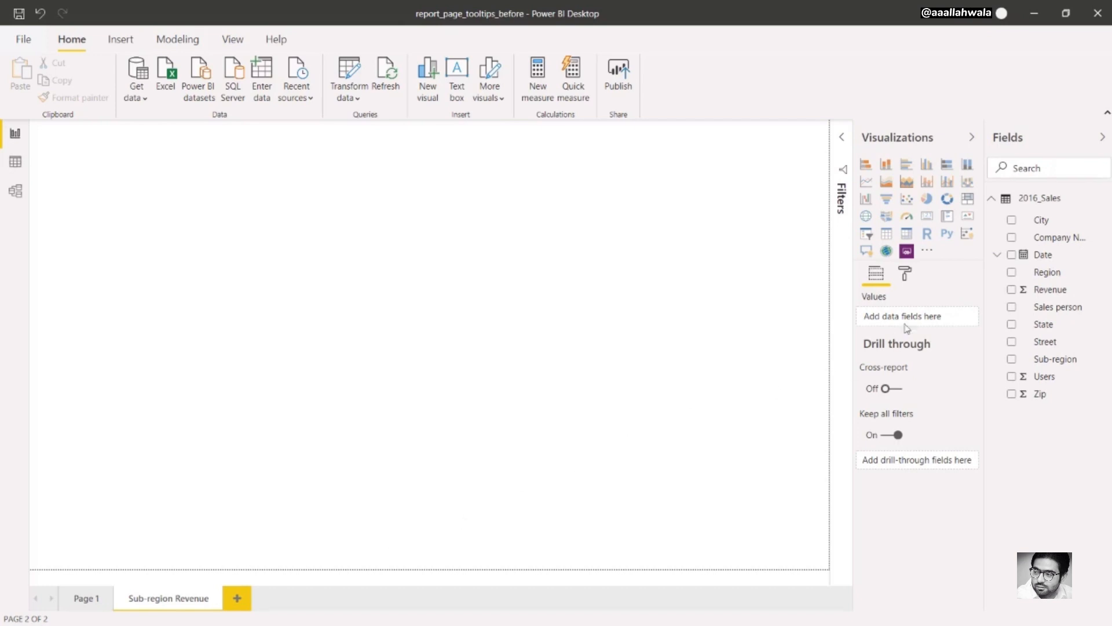
Step: Set the page size type of the Sub-region Revenue page to Tooltip
left_click(905, 276)
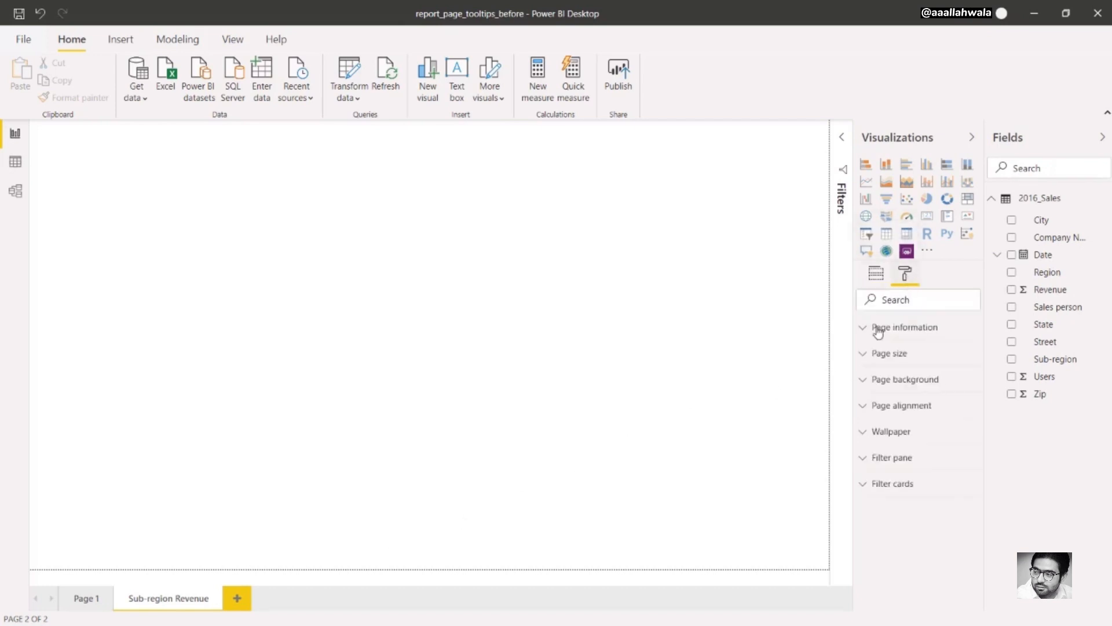
left_click(863, 355)
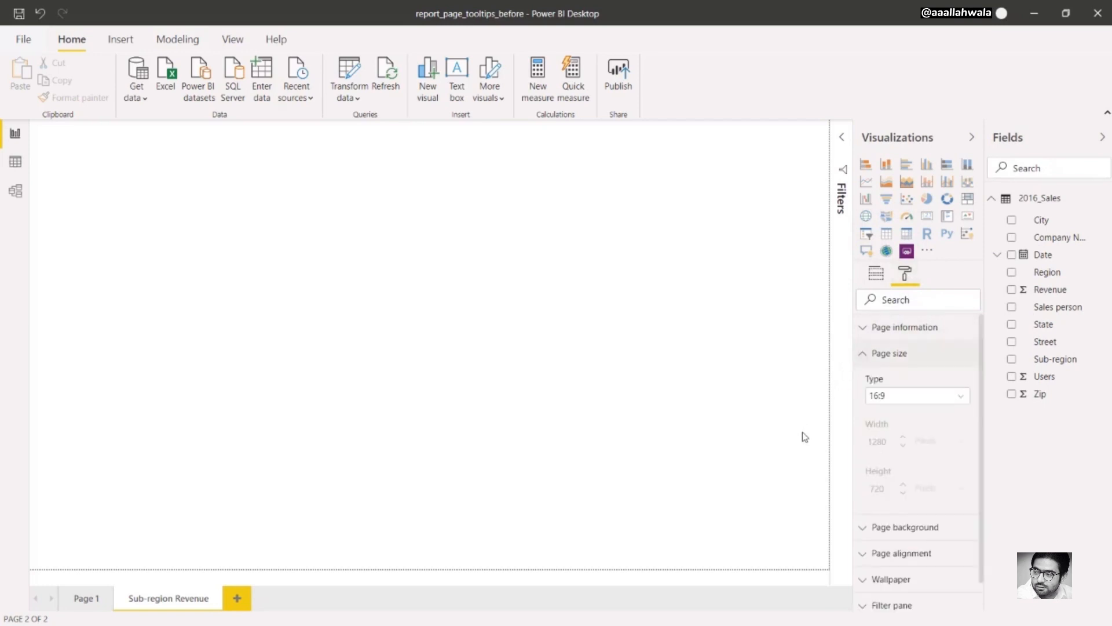
left_click(957, 399)
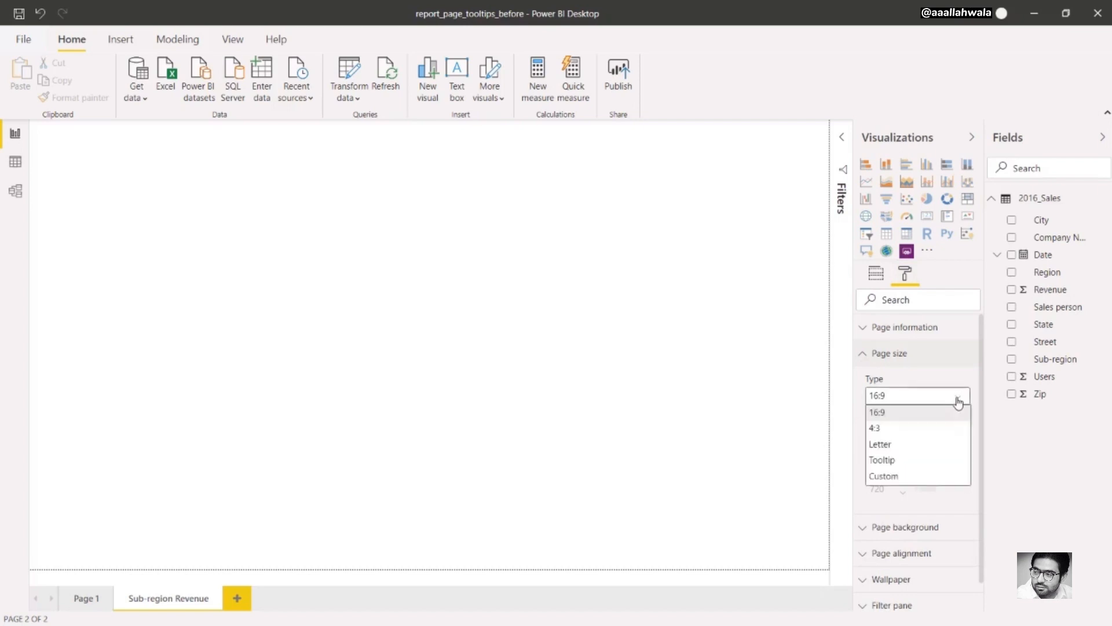
left_click(914, 460)
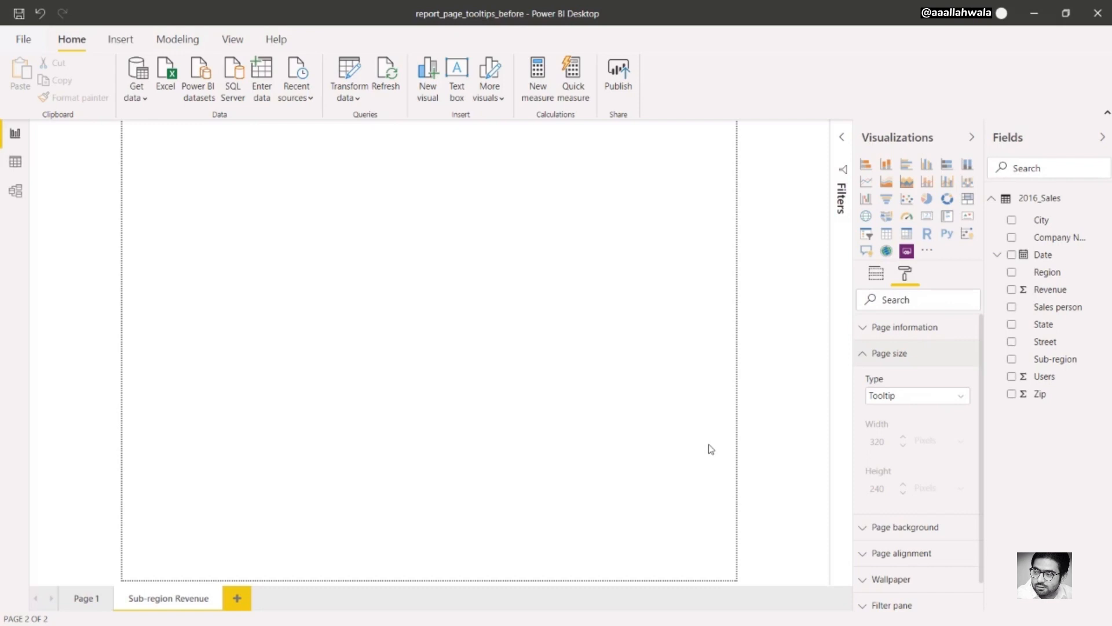
Step: Switch the page view of the tooltip page to Actual size
left_click(234, 41)
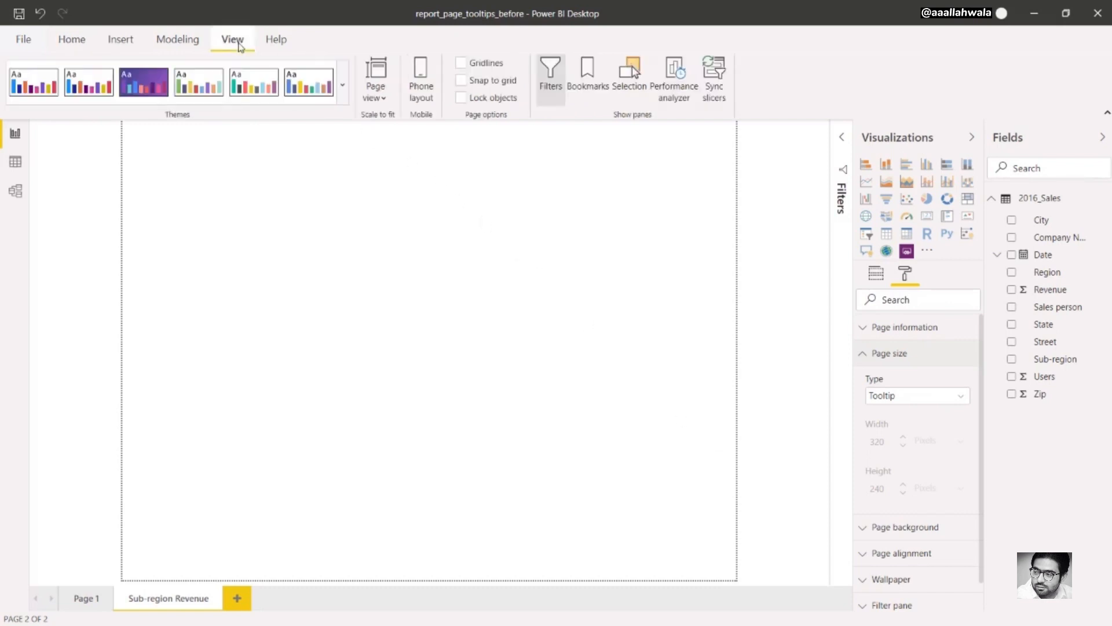
left_click(381, 96)
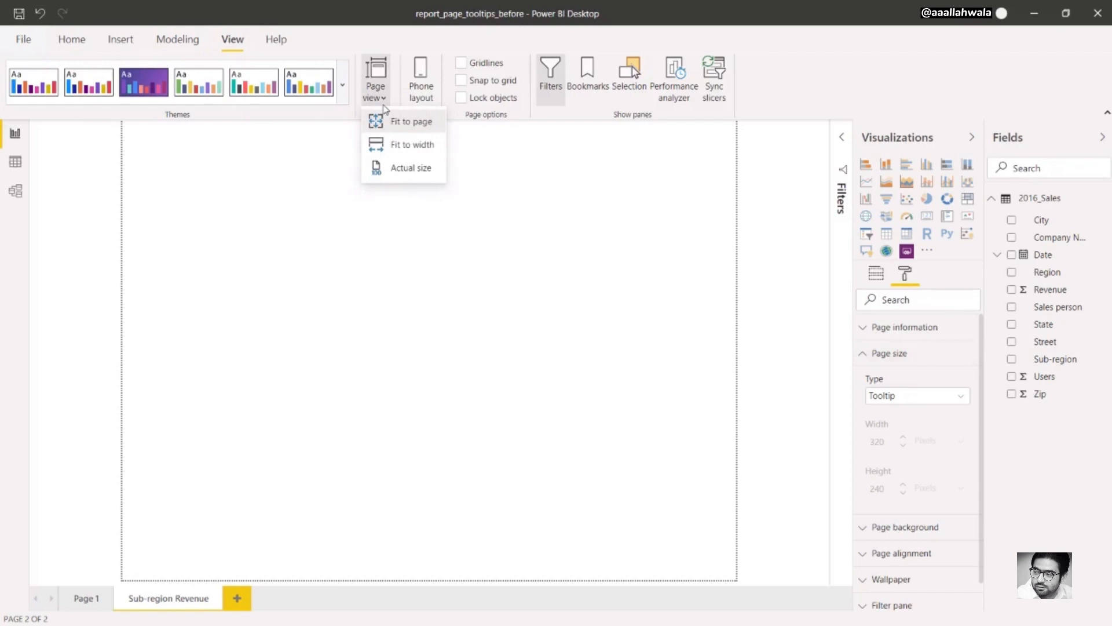
left_click(399, 168)
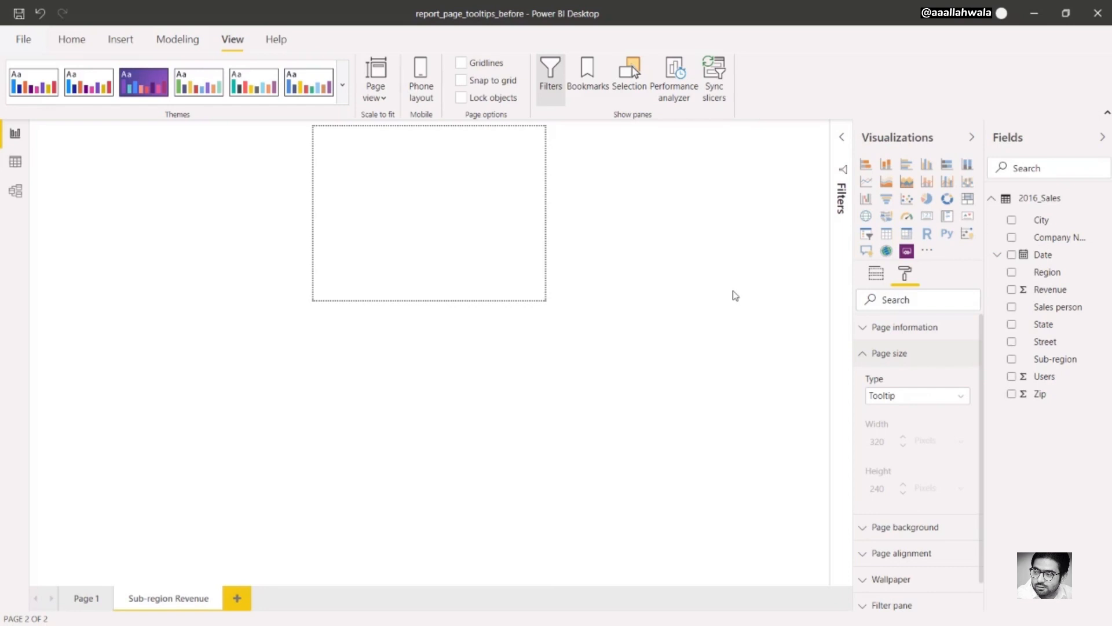
Step: Insert a clustered bar chart showing Revenue by Sub-region on the tooltip page
left_click(900, 172)
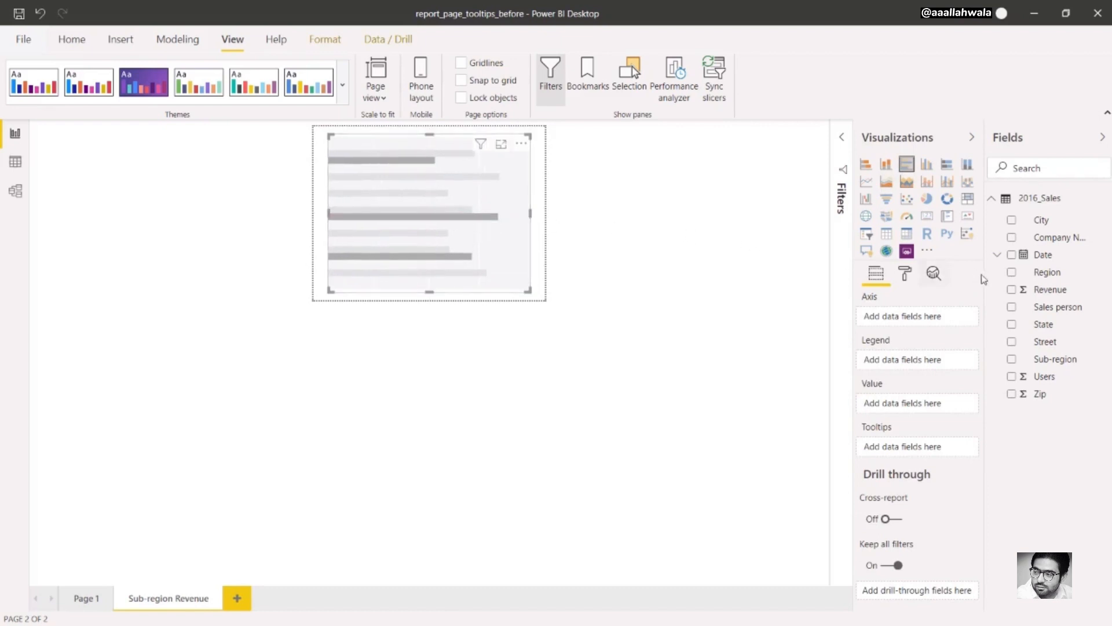
left_click(1011, 289)
left_click(1011, 359)
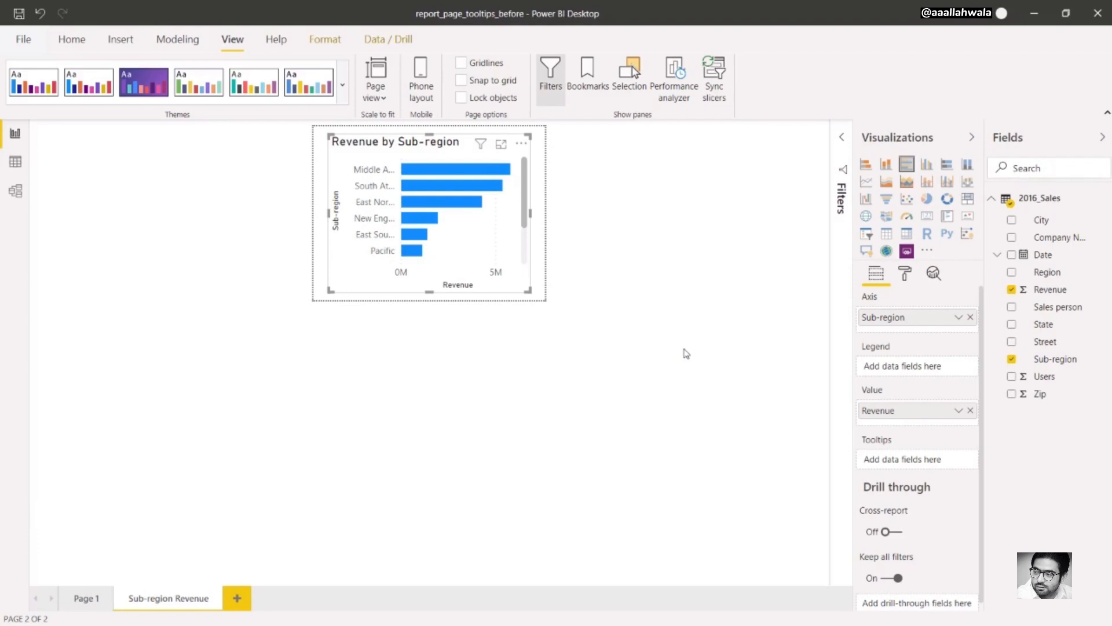
Step: Turn on data labels for the Revenue by Sub-region chart and set its default bar color to light red
left_click(906, 279)
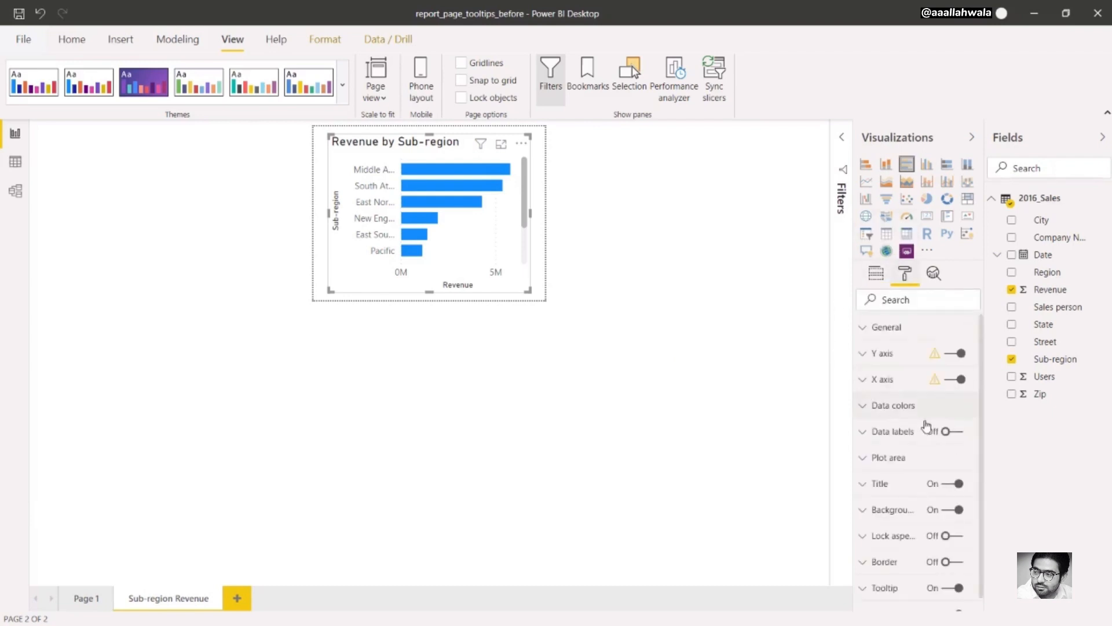
left_click(951, 431)
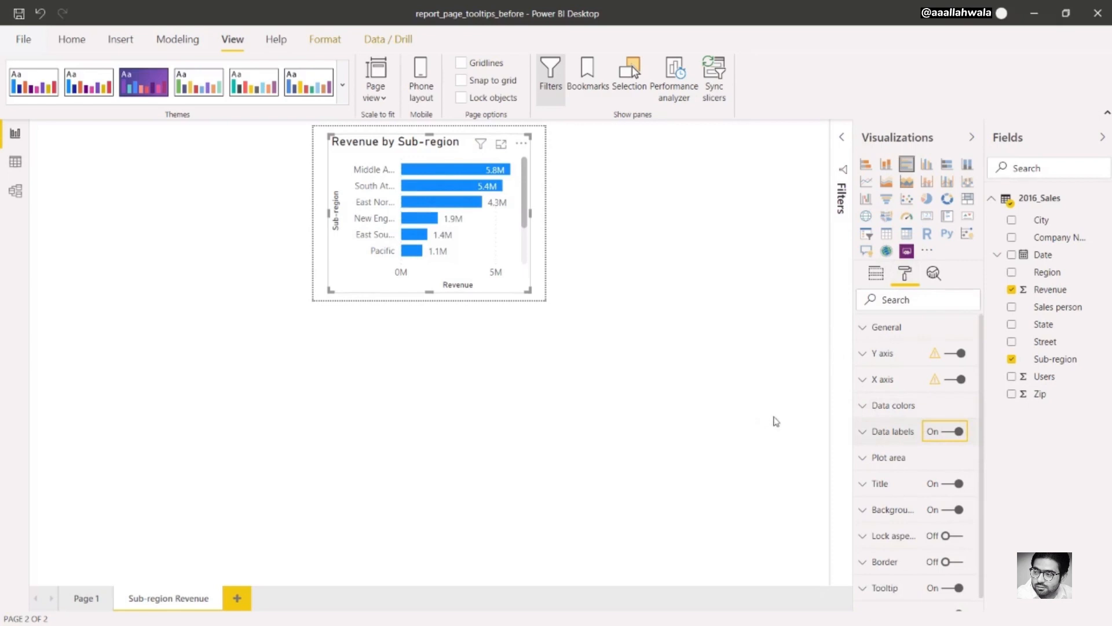
left_click(863, 406)
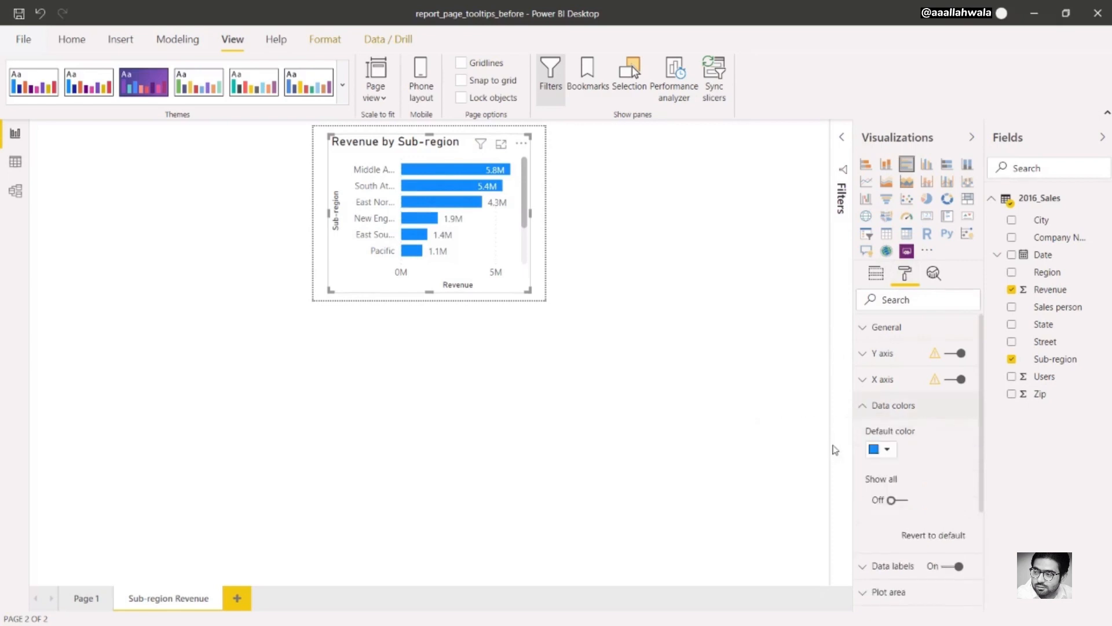
left_click(887, 451)
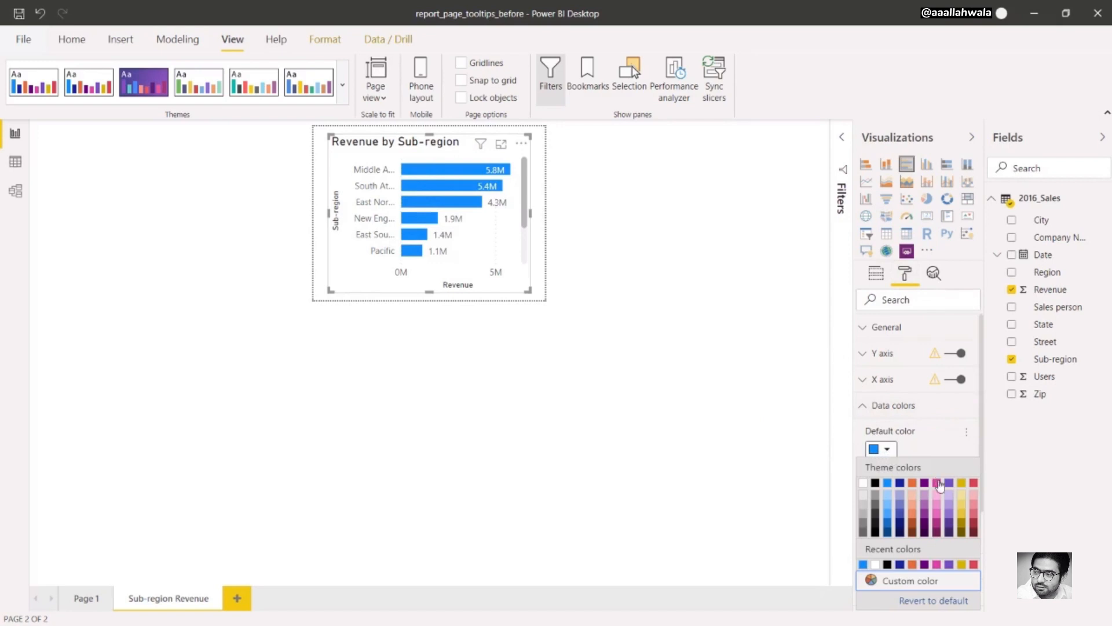
left_click(974, 511)
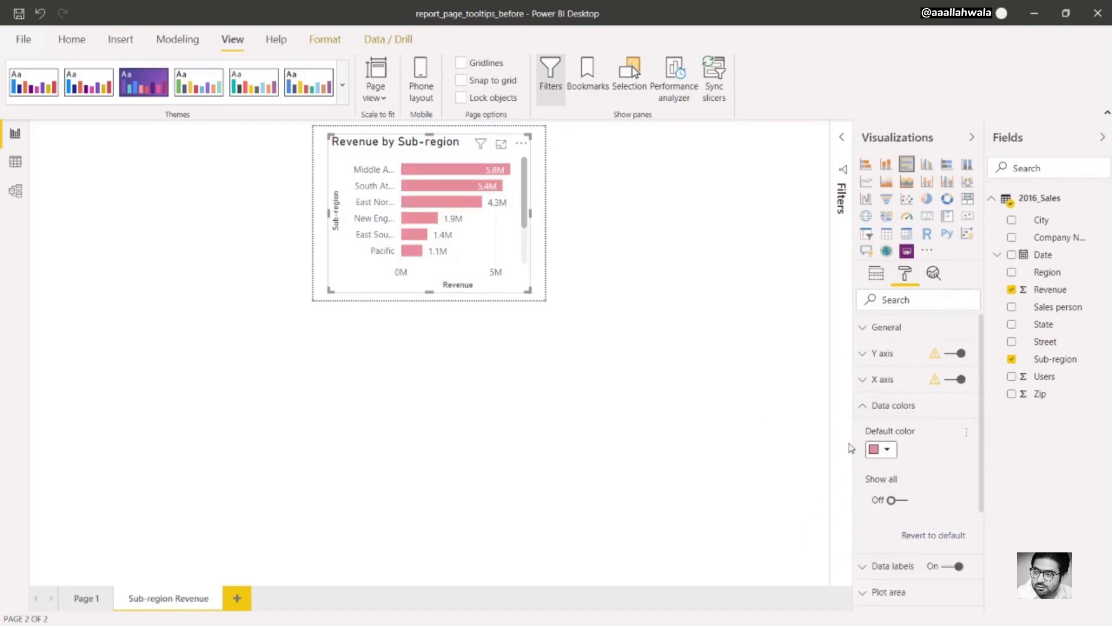
left_click(576, 290)
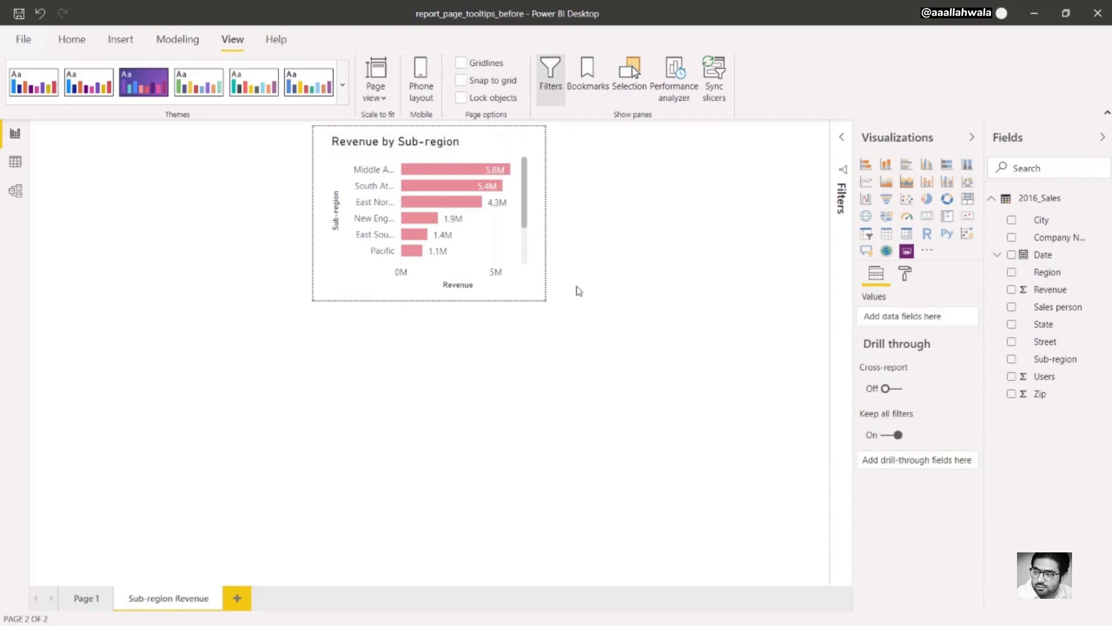
Step: Give the tooltip page a light gray background with 0% transparency
left_click(904, 282)
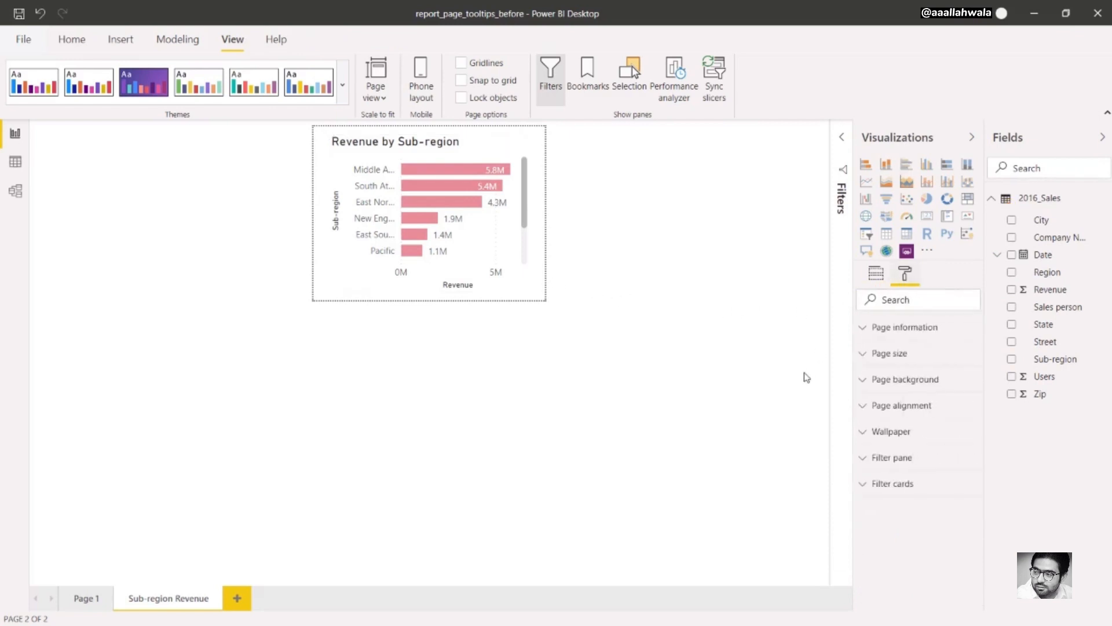
left_click(869, 383)
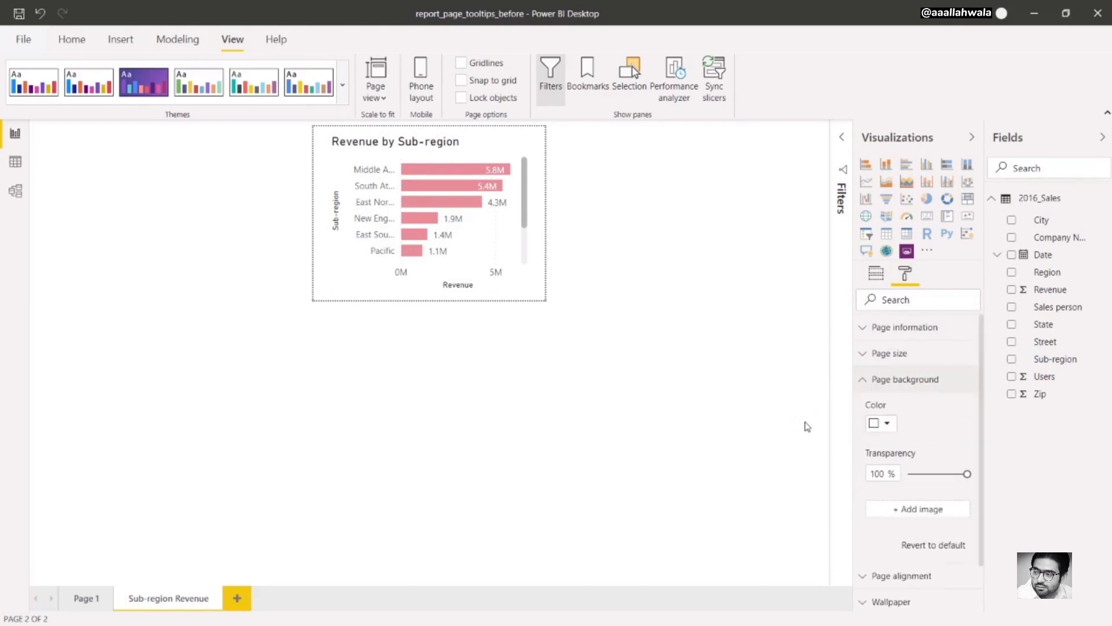
left_click(884, 430)
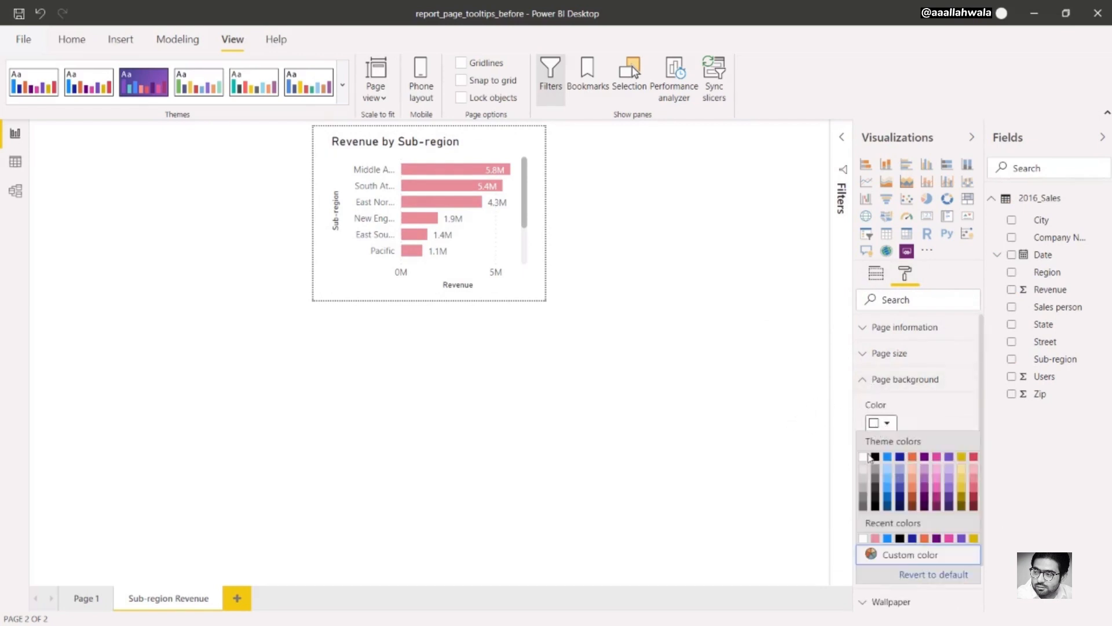
left_click(863, 484)
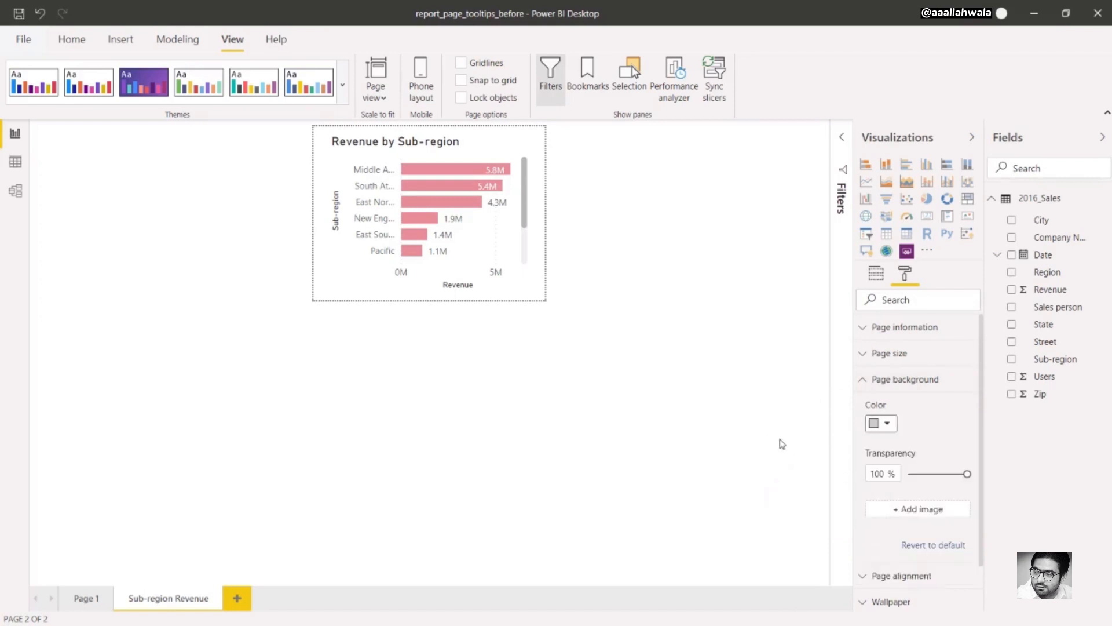
left_click_drag(966, 475, 901, 484)
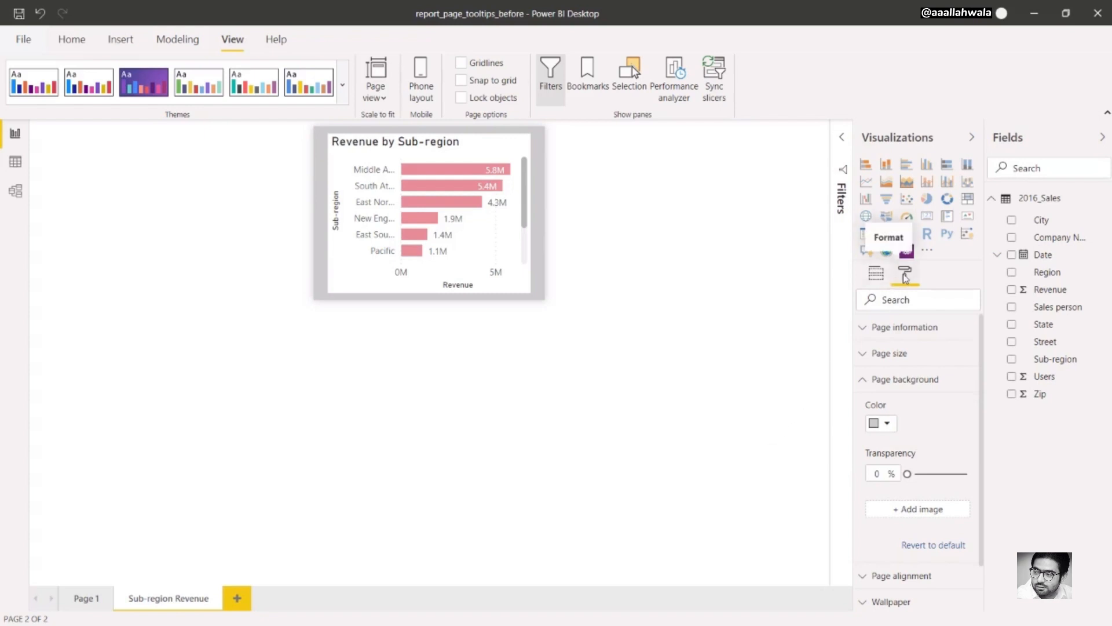
Step: Enable the Sub-region Revenue page as a tooltip and add Revenue as its summarized tooltip field
left_click(862, 329)
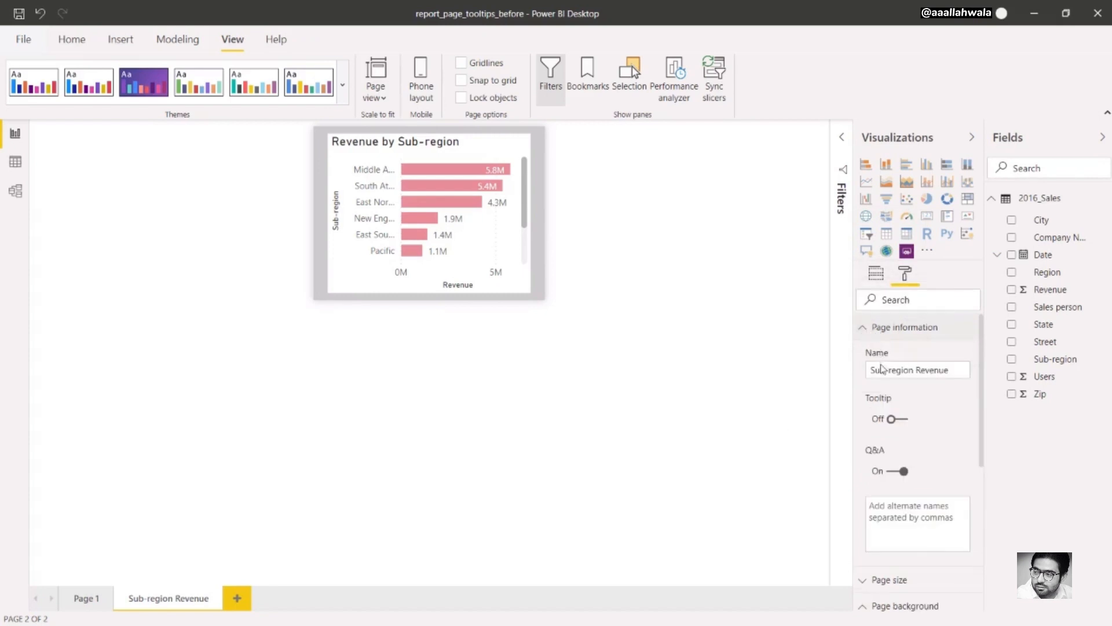
left_click(897, 418)
left_click(876, 280)
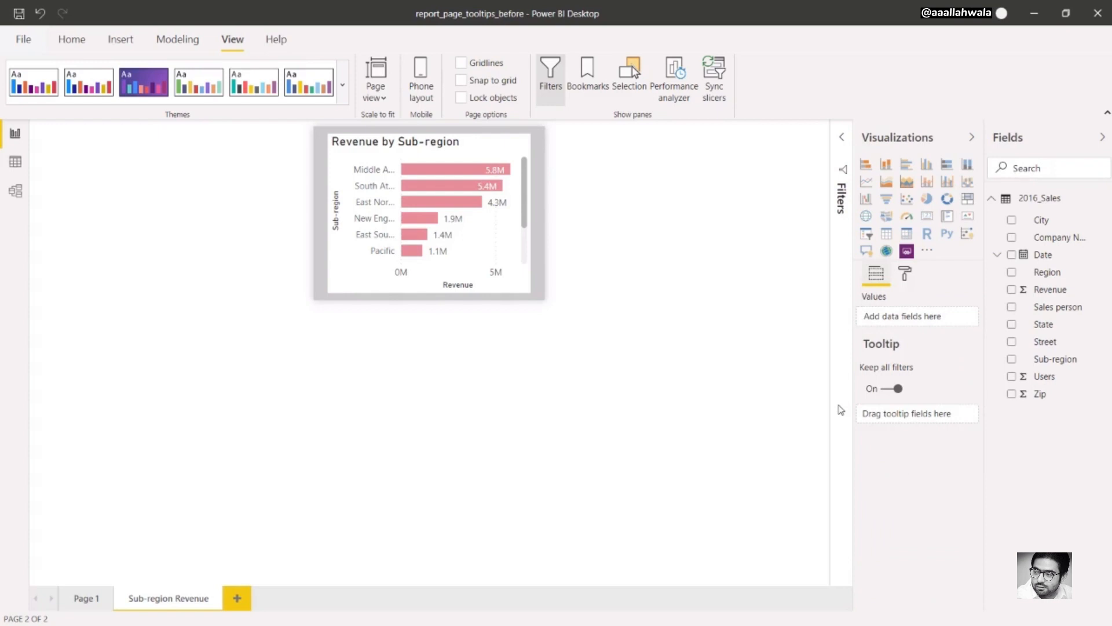
left_click_drag(1030, 291, 906, 417)
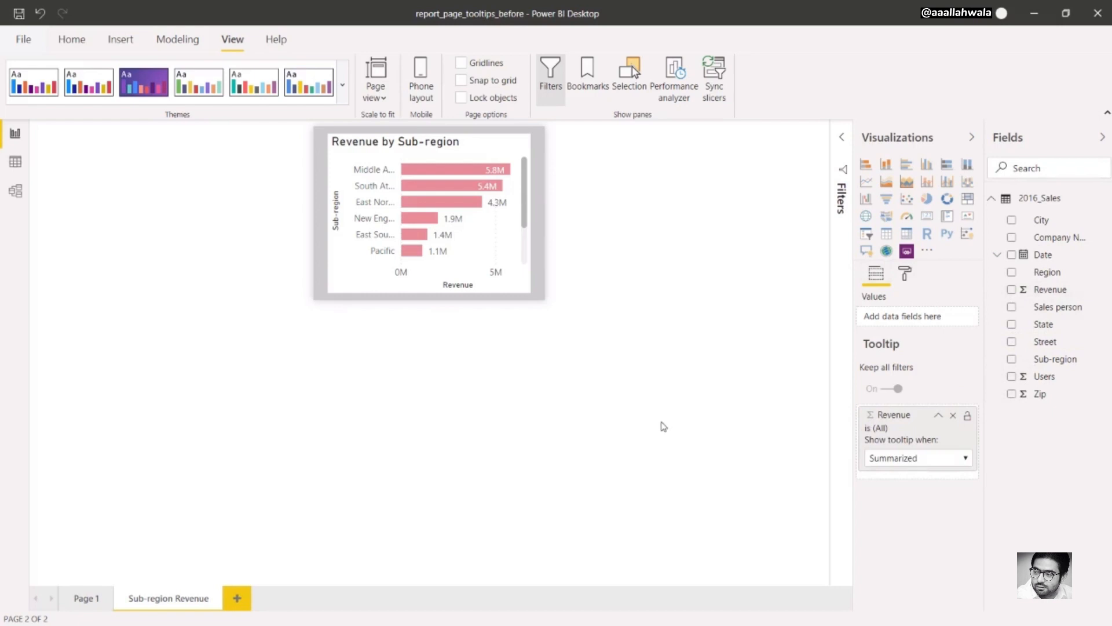
Step: Check the report page tooltip on Page 1 for each region's revenue bar and the Northeast bar of the sub-region chart
left_click(80, 597)
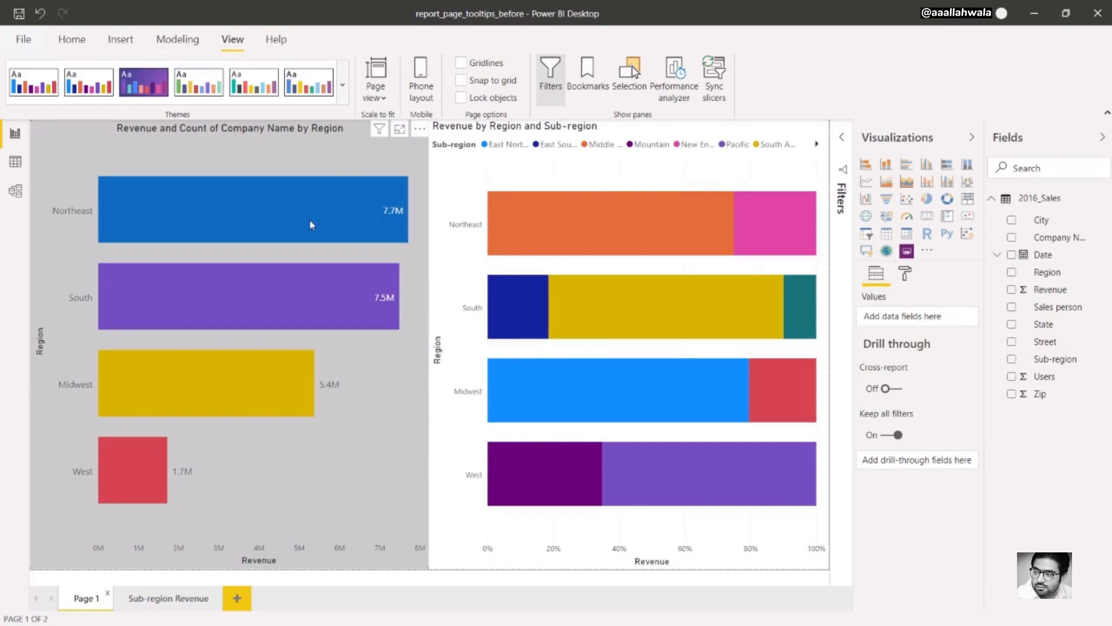
mouse_move(311, 224)
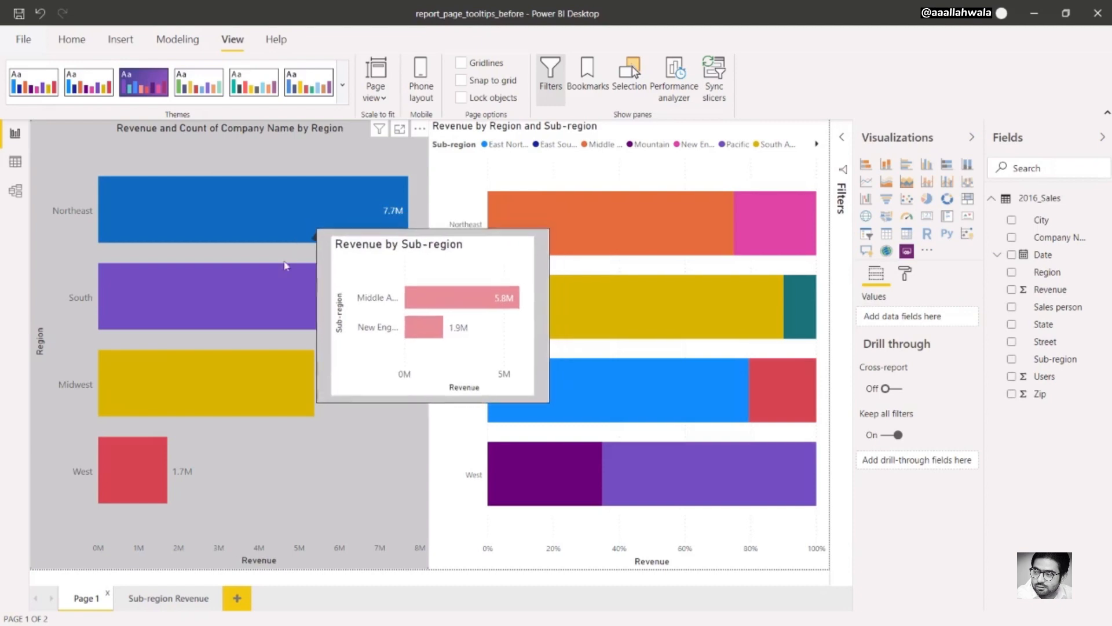
mouse_move(259, 294)
mouse_move(227, 381)
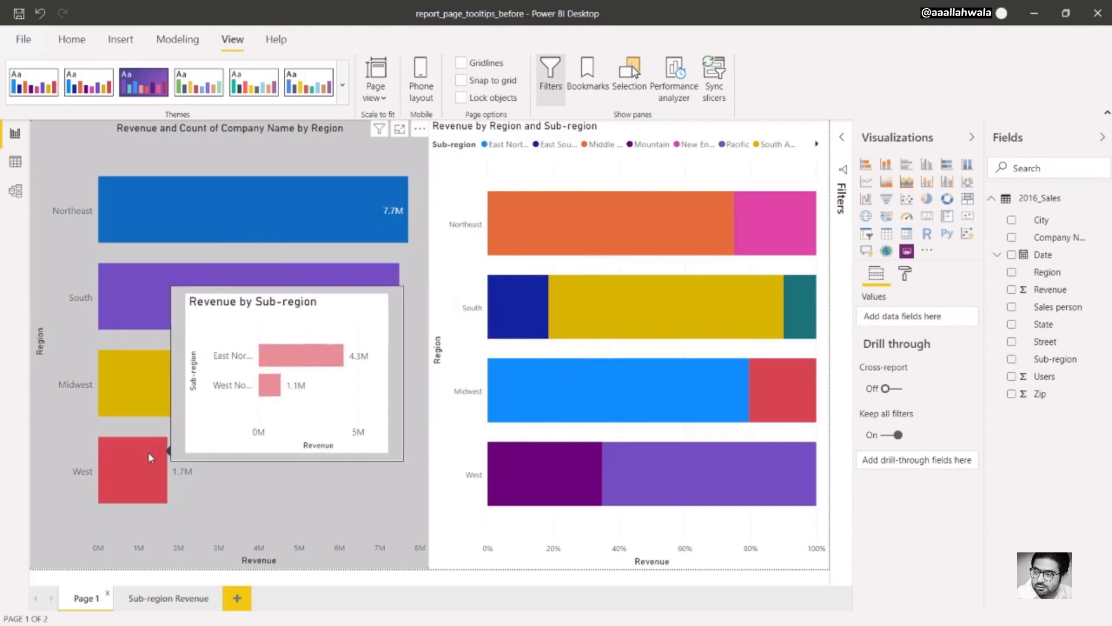
mouse_move(148, 451)
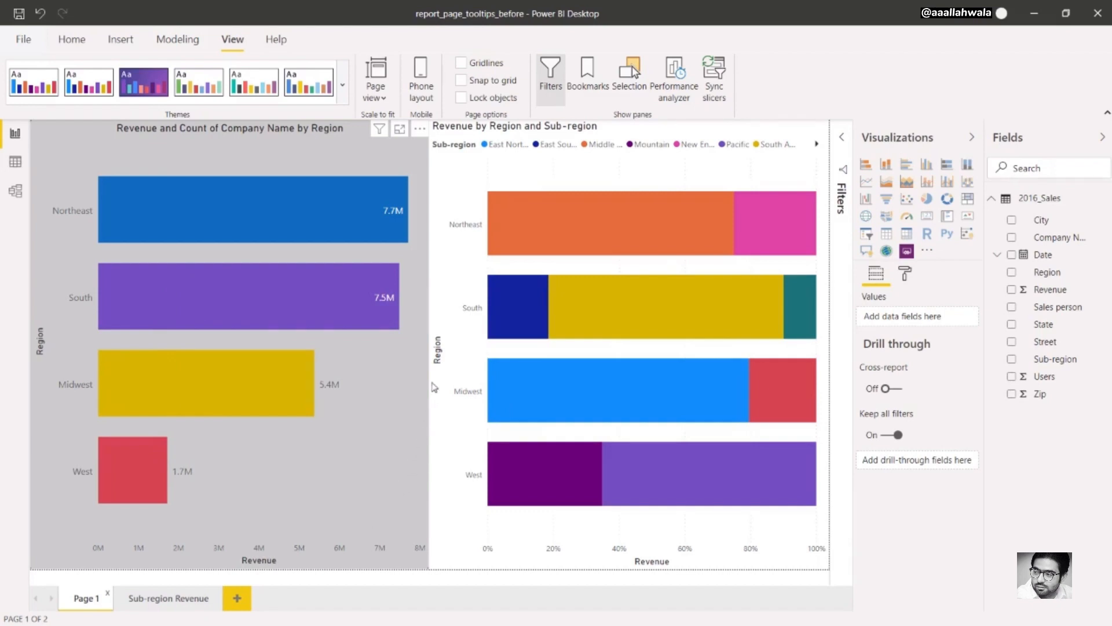
mouse_move(527, 228)
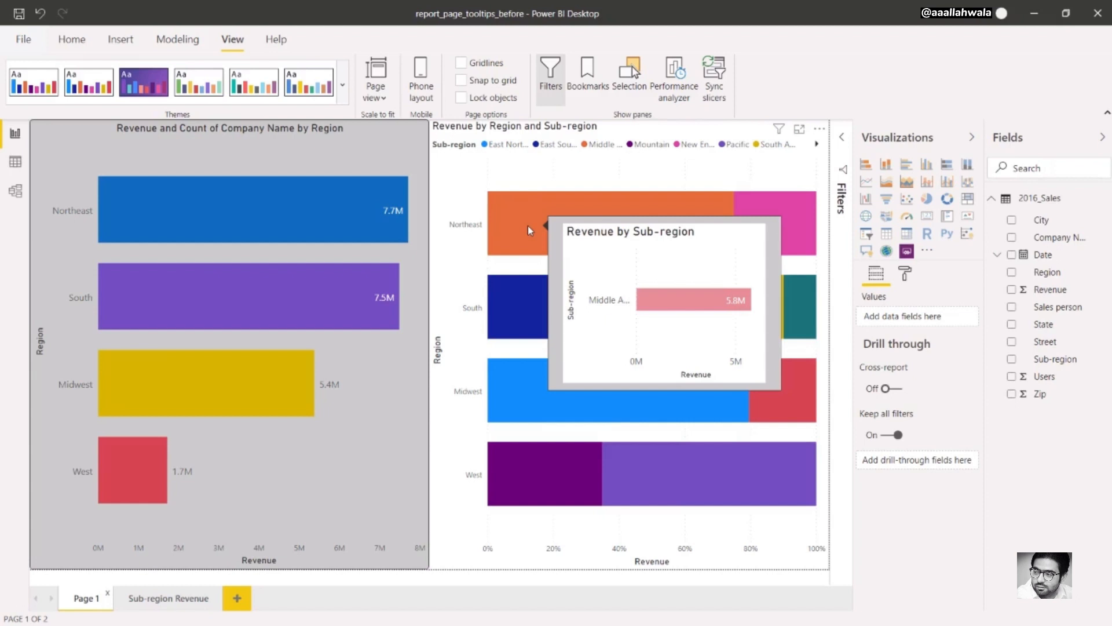
Step: Set the tooltip type of the Revenue by Region and Sub-region chart to Default and check the Northeast bar's tooltip in both charts
left_click(447, 283)
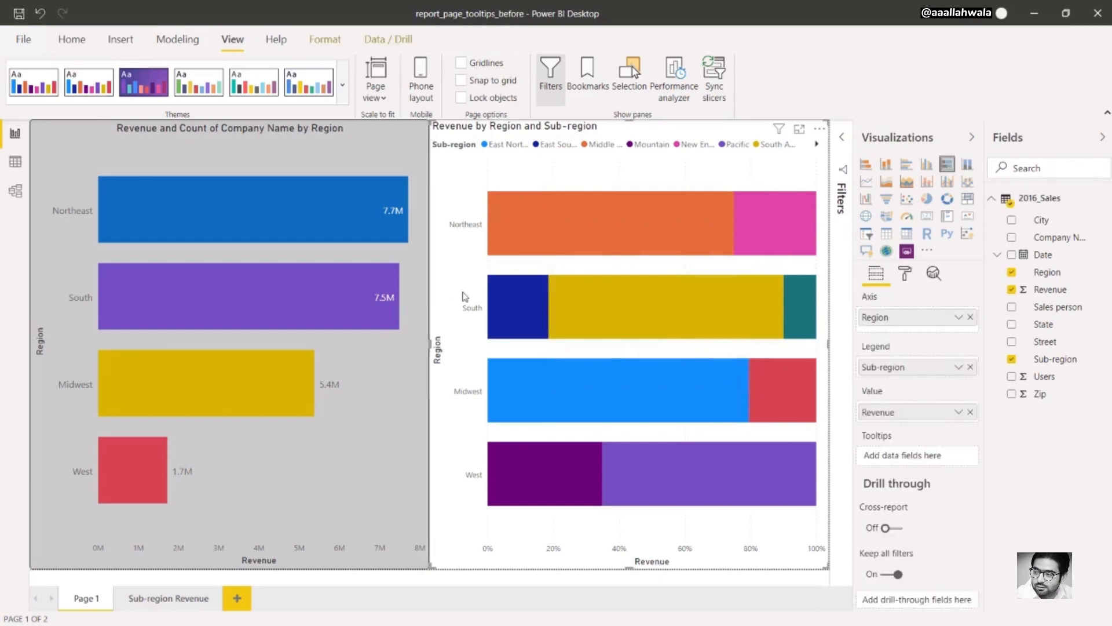
left_click(905, 273)
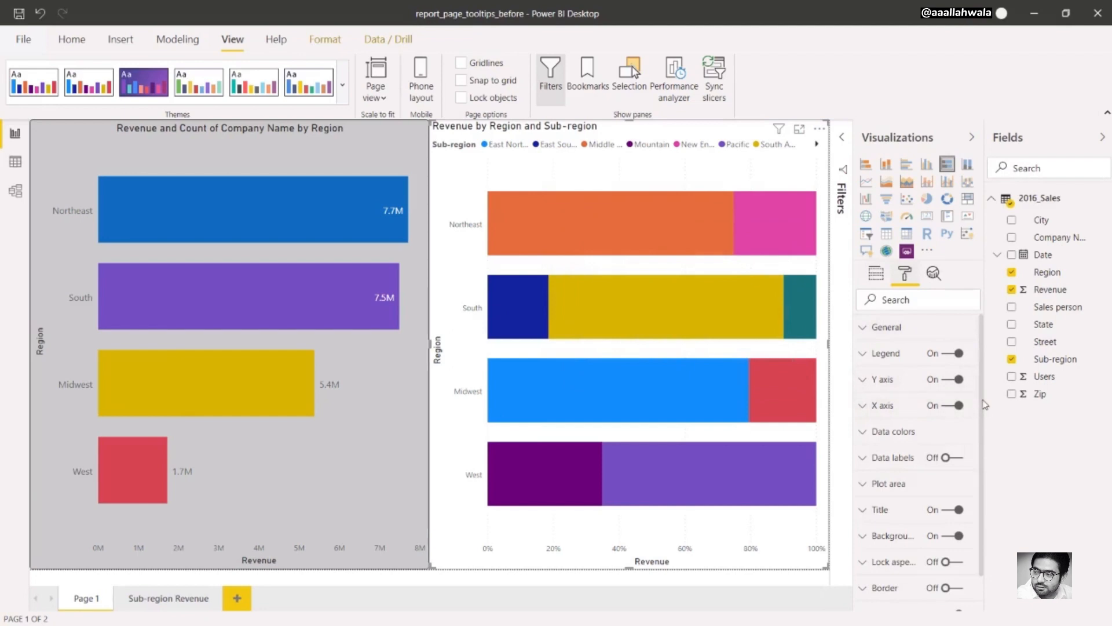
scroll(895, 551, "down", 1)
left_click(887, 573)
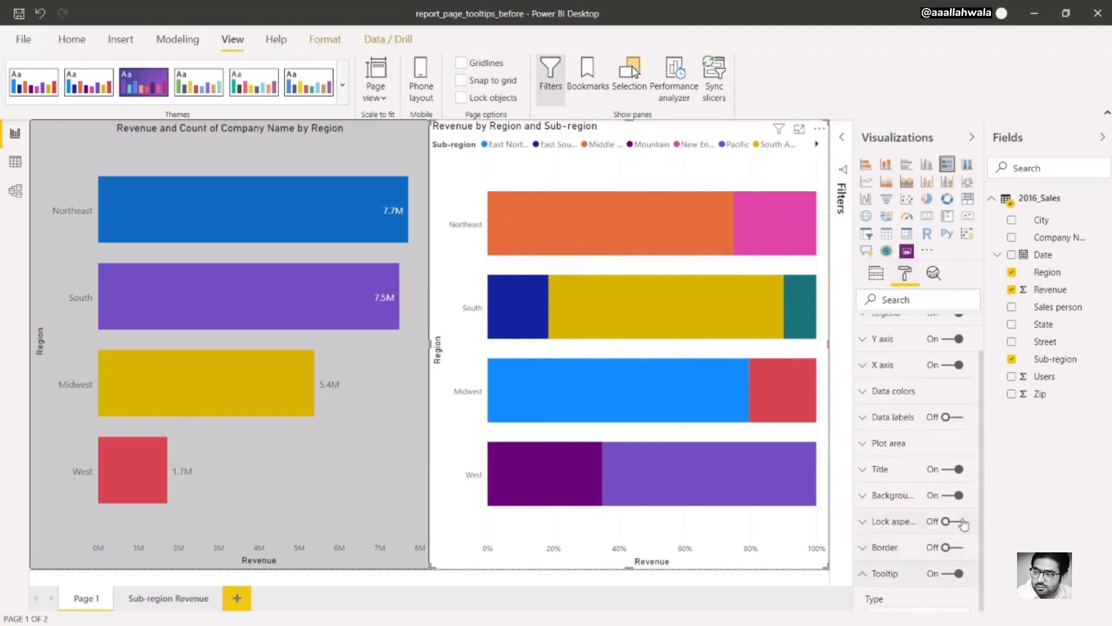
left_click_drag(982, 447, 990, 530)
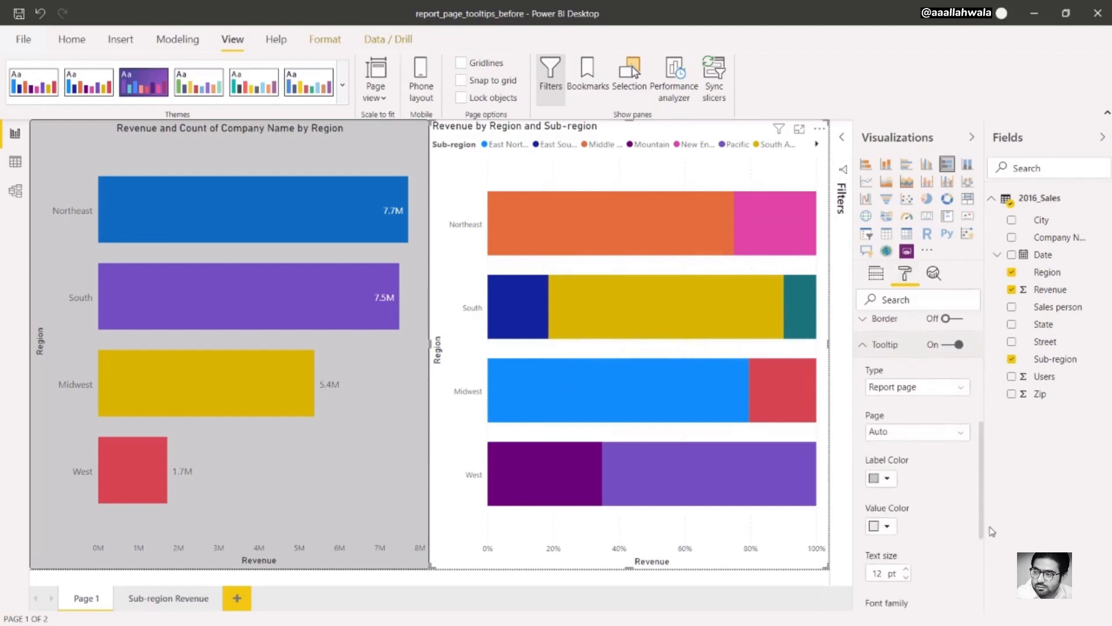
left_click(963, 434)
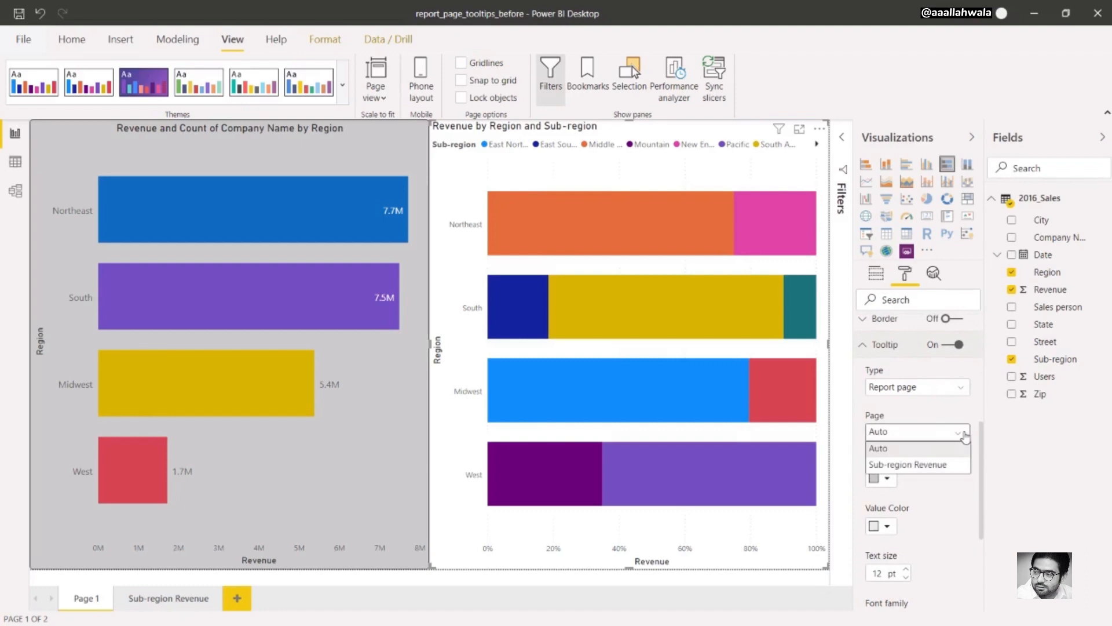
left_click(962, 434)
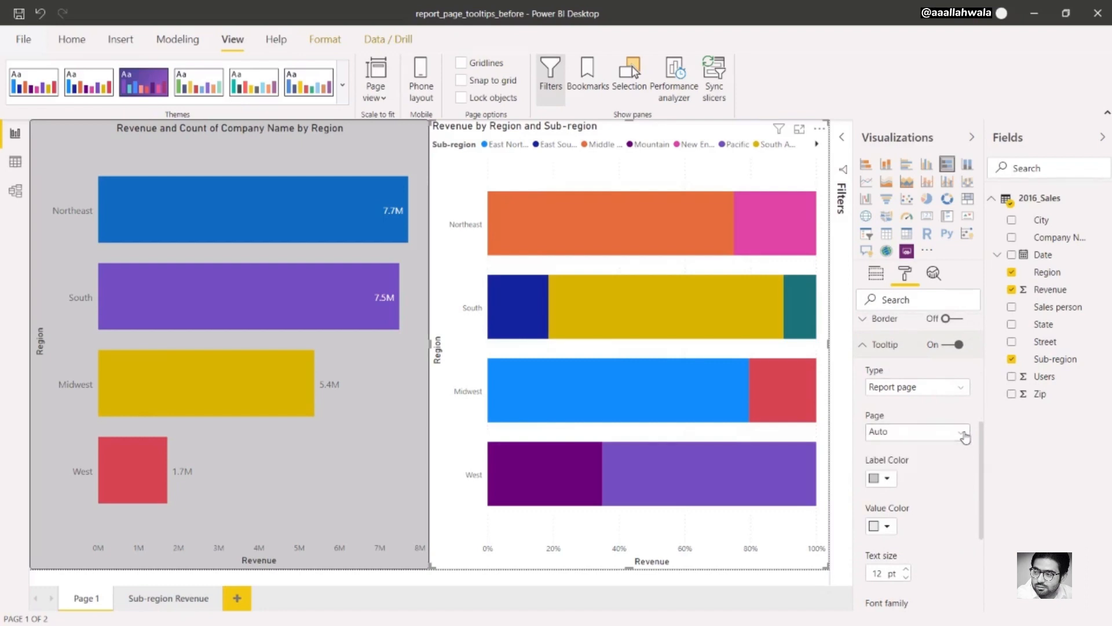
left_click(963, 388)
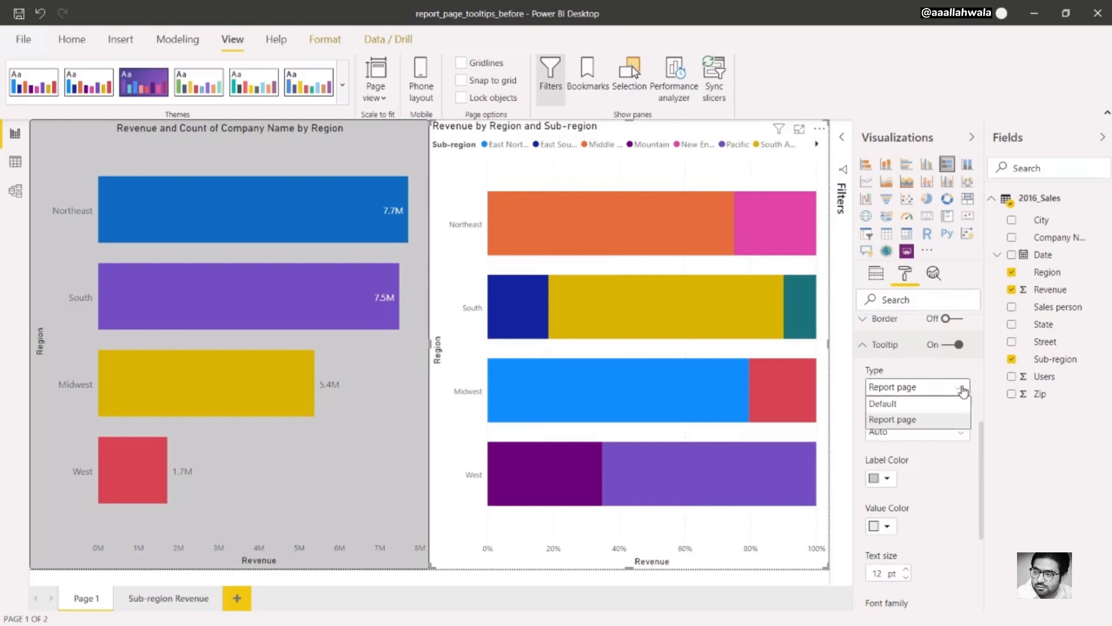
left_click(918, 404)
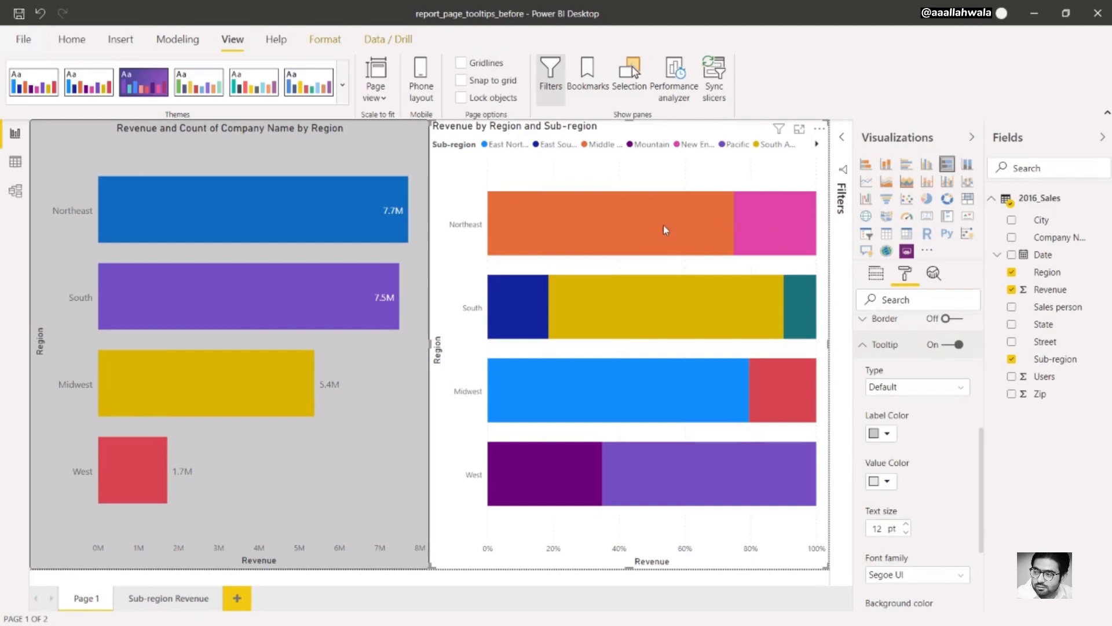
mouse_move(665, 228)
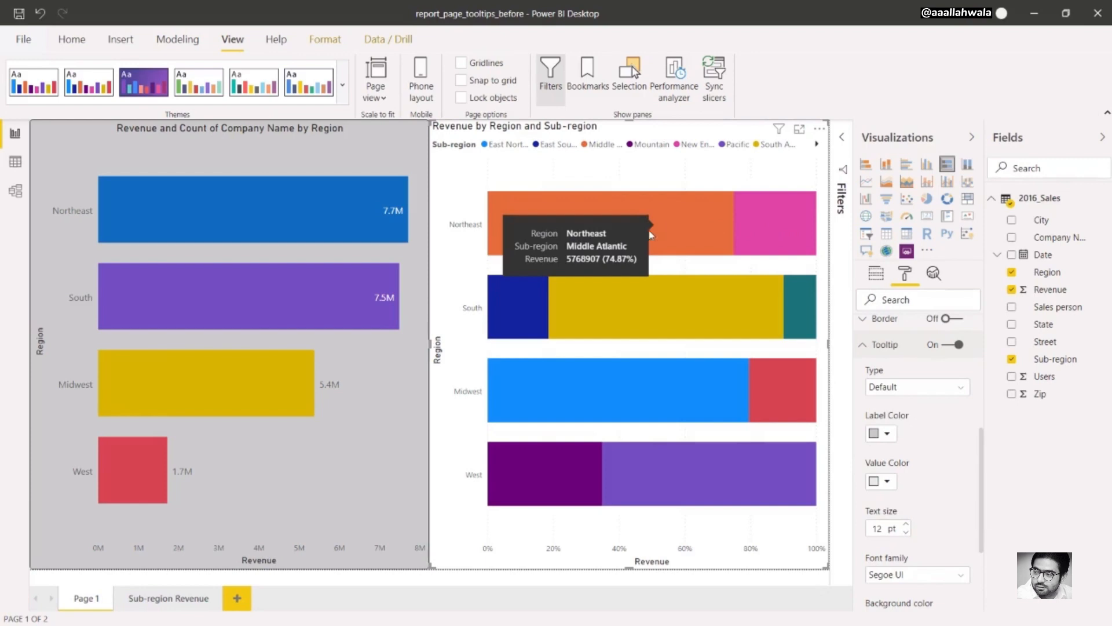
mouse_move(303, 206)
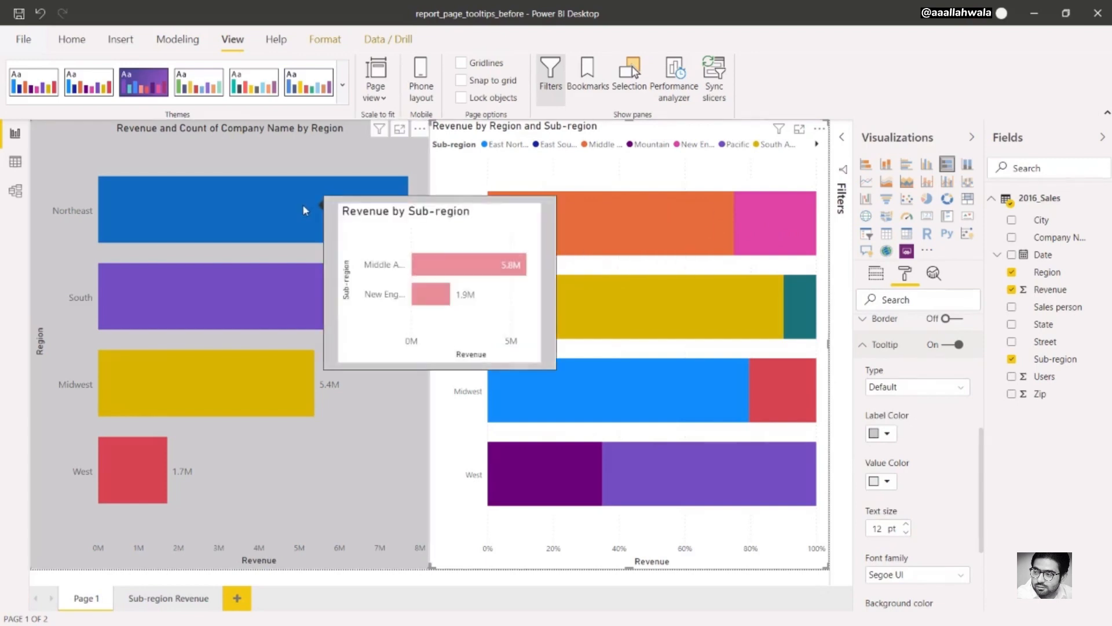